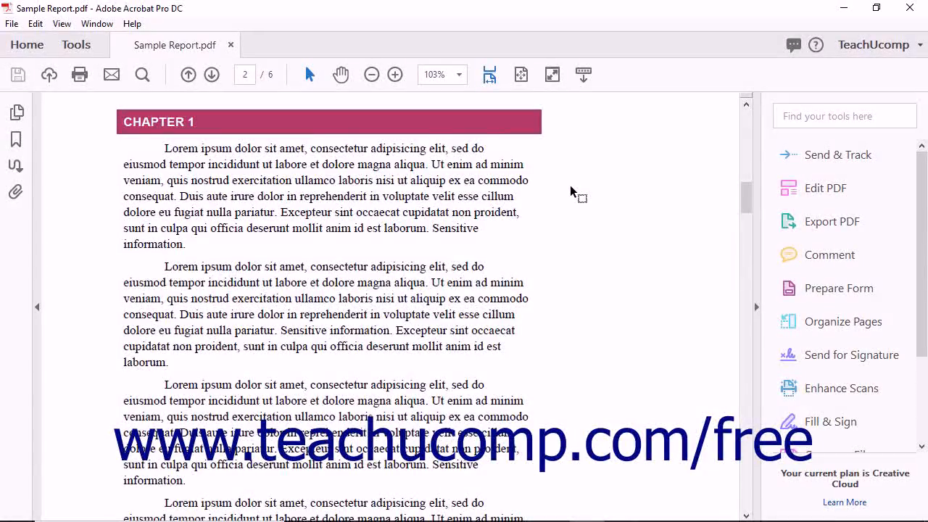
Open the Redact tool from Protect & Standardize in the Tools tab.
click(77, 45)
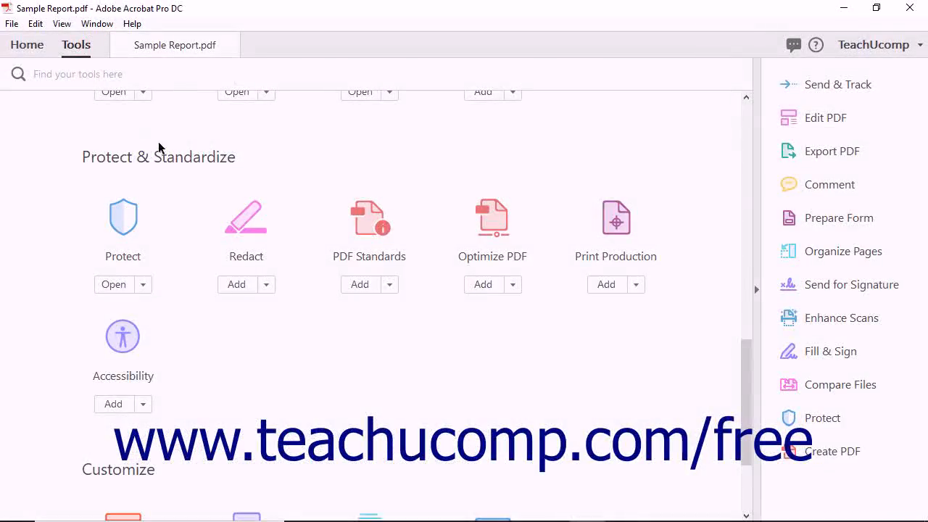
click(237, 229)
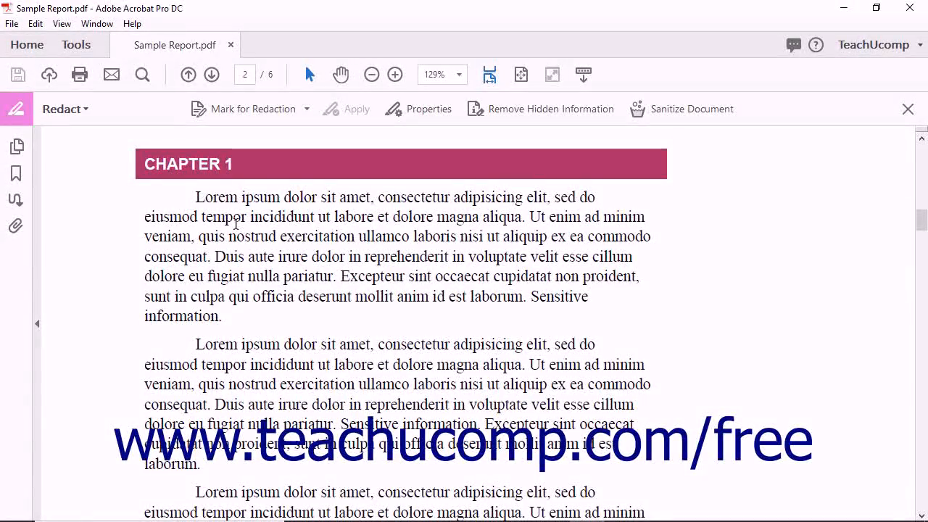
Set Mark for Redaction to Text & Images and dismiss the Using Redaction Tools notice.
click(290, 112)
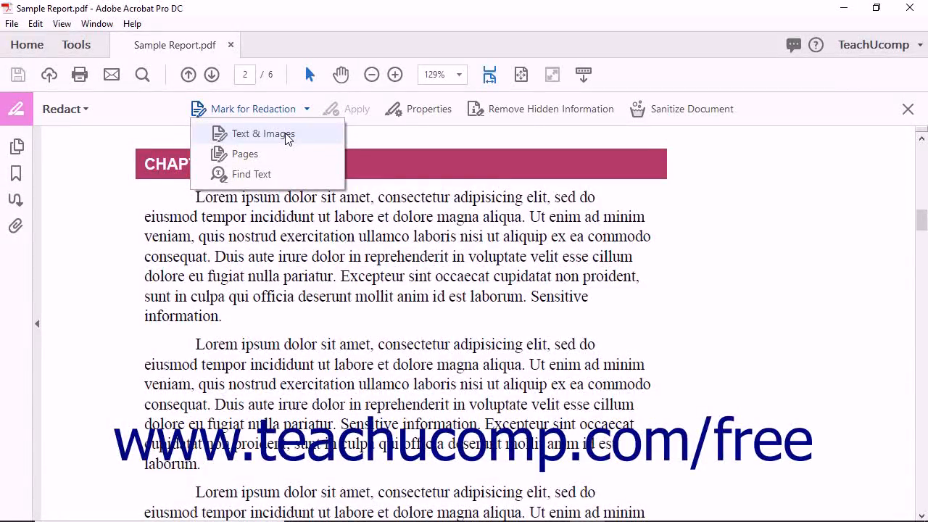
click(288, 138)
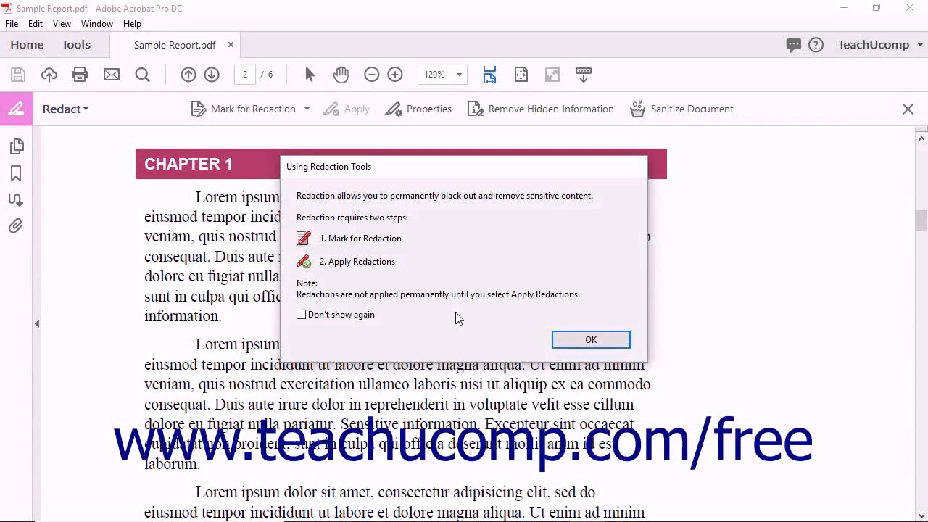
click(559, 342)
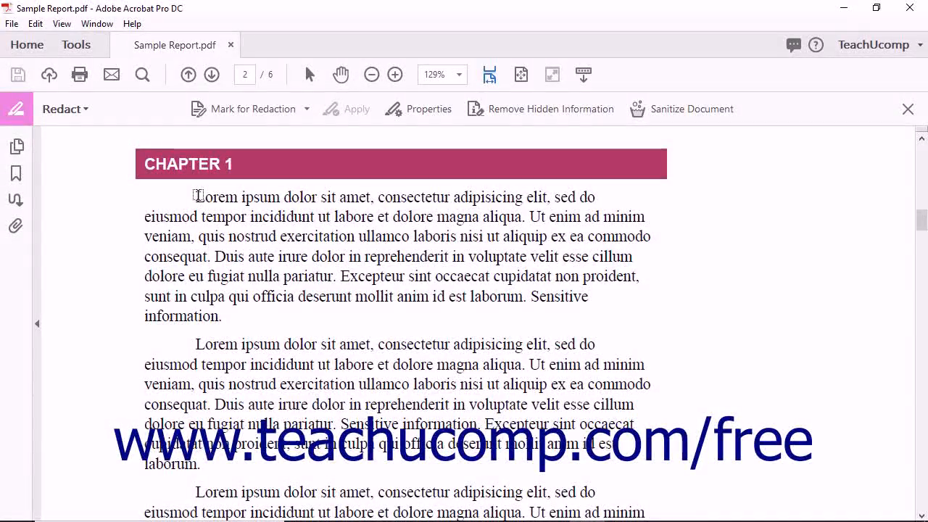
Mark the opening sentence under CHAPTER 1 on page 2 for redaction.
drag(197, 195, 503, 216)
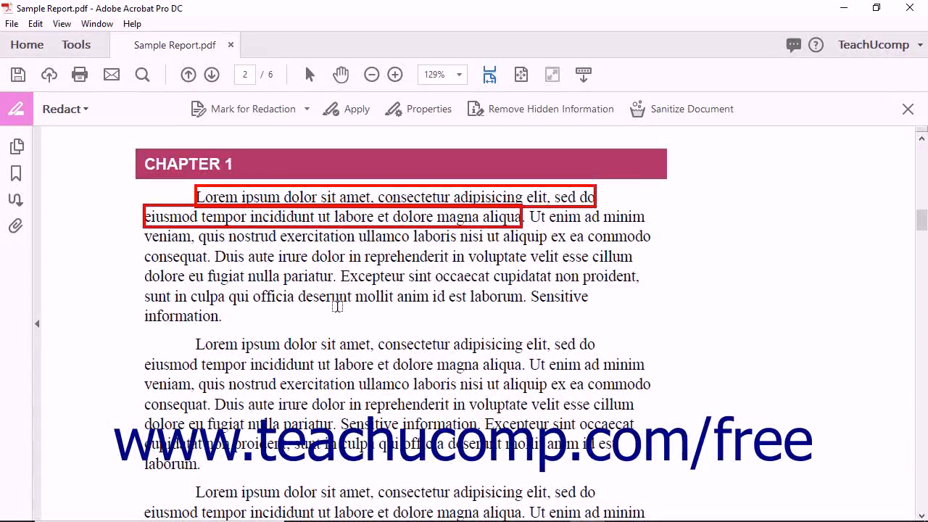
click(289, 111)
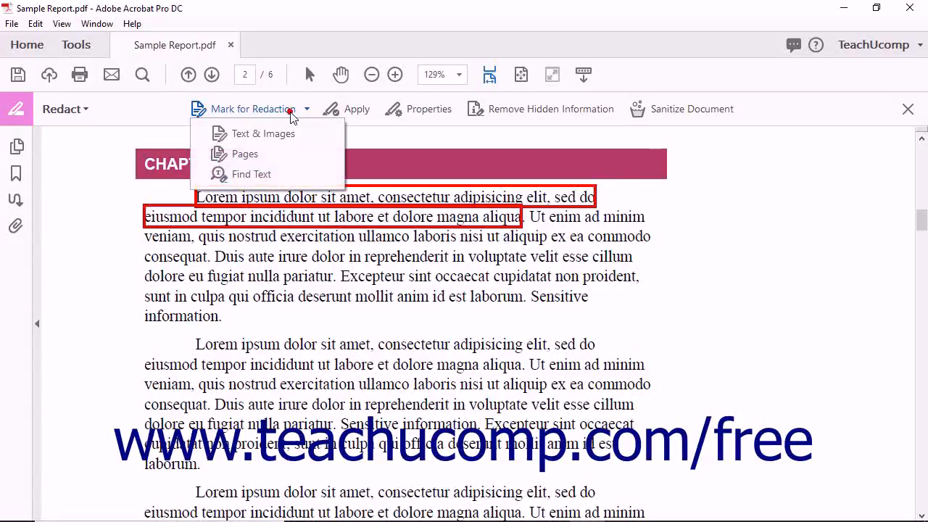
Mark pages 5-6 for redaction using a specific page range.
click(276, 155)
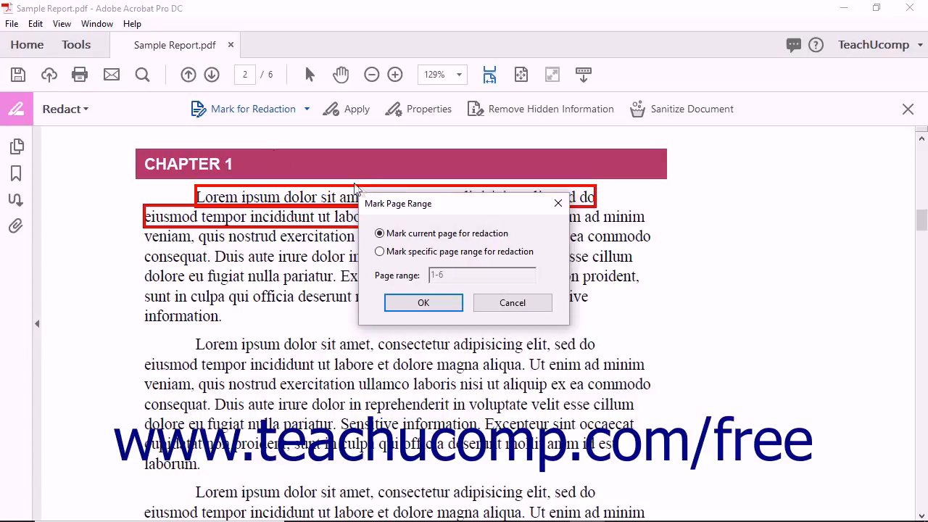
click(411, 252)
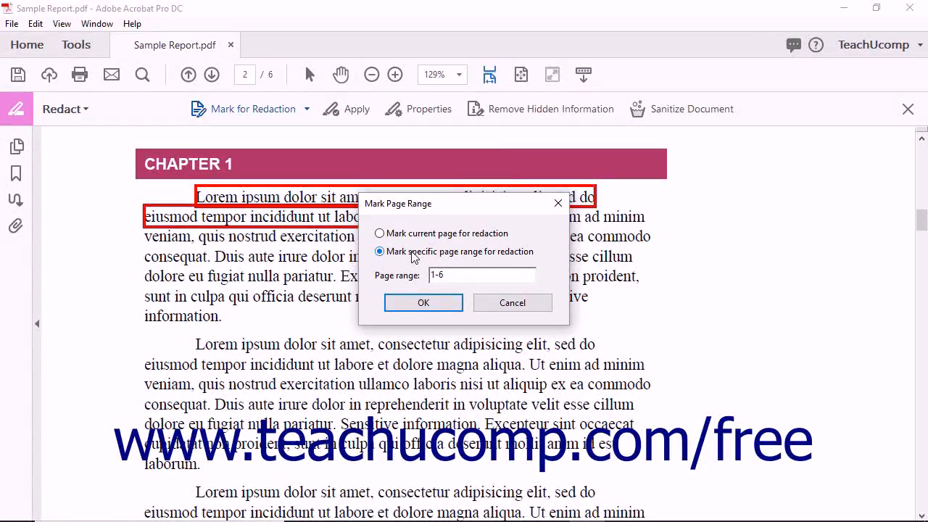
double_click(458, 275)
text(5-6)
click(412, 304)
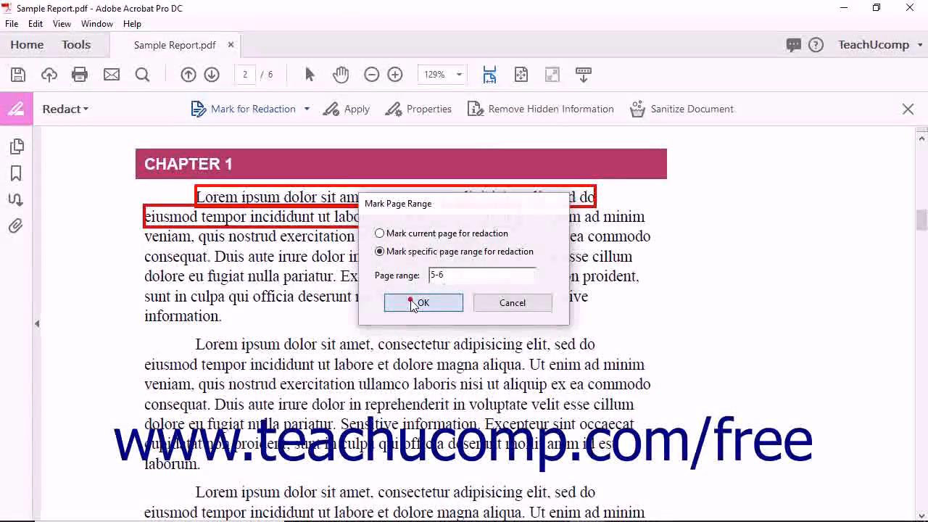
Scroll down through pages 3-4 to review the marks, then return to page 2.
scroll(411, 297, down, 3)
scroll(411, 297, down, 8)
scroll(410, 297, down, 8)
scroll(410, 298, down, 5)
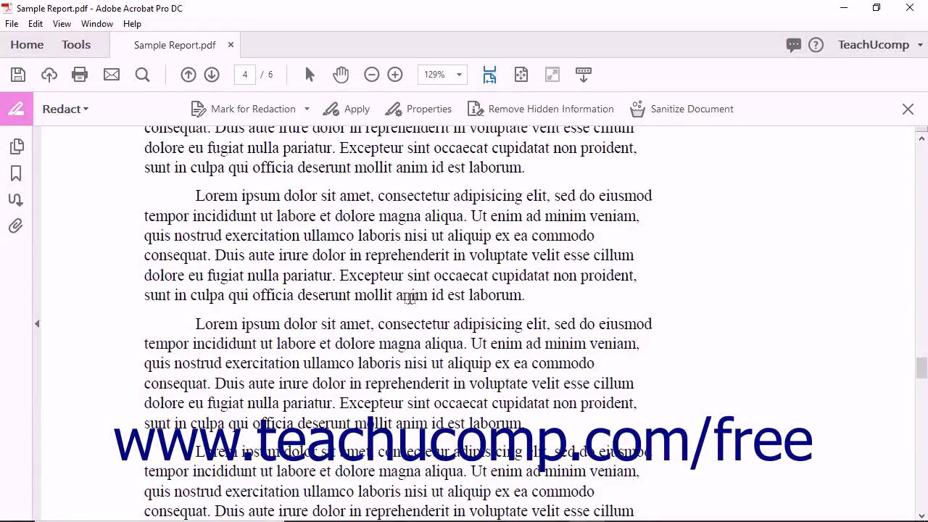
scroll(410, 299, down, 3)
scroll(410, 298, up, 10)
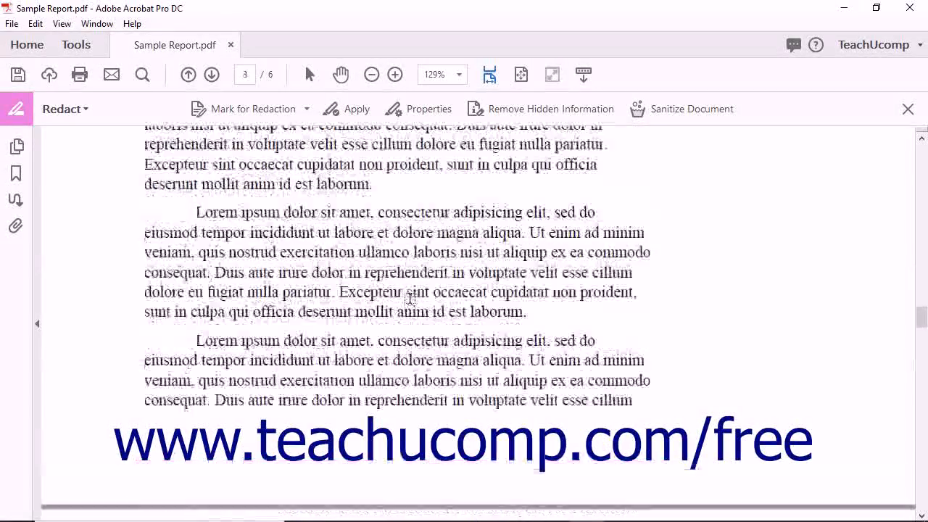
scroll(410, 298, up, 5)
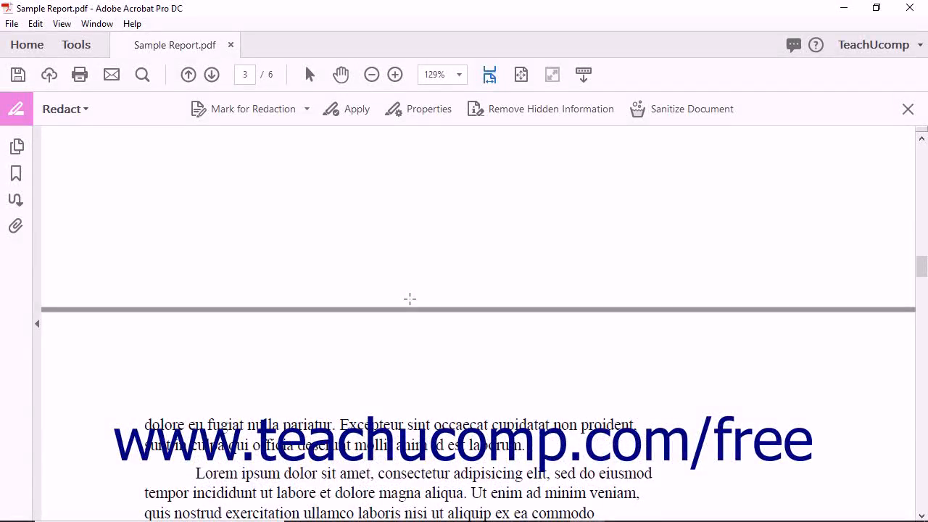
scroll(410, 298, up, 10)
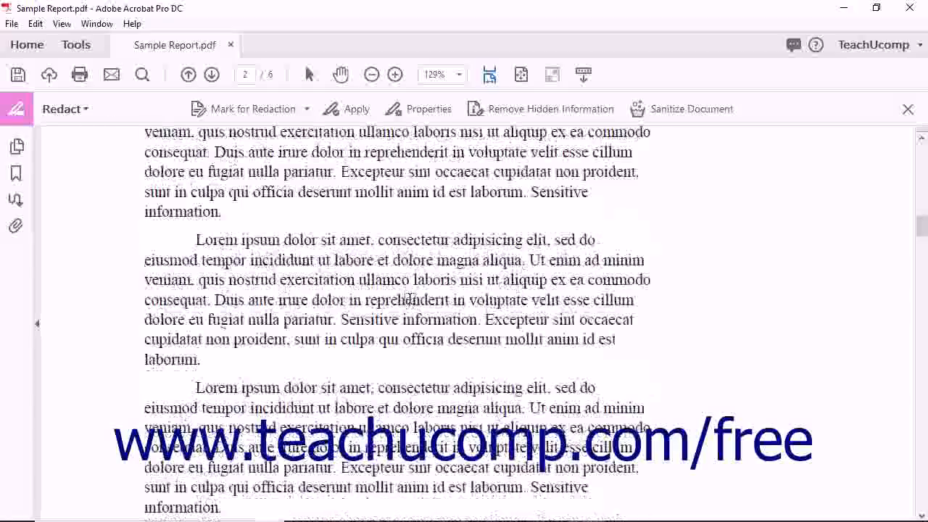
scroll(410, 298, up, 5)
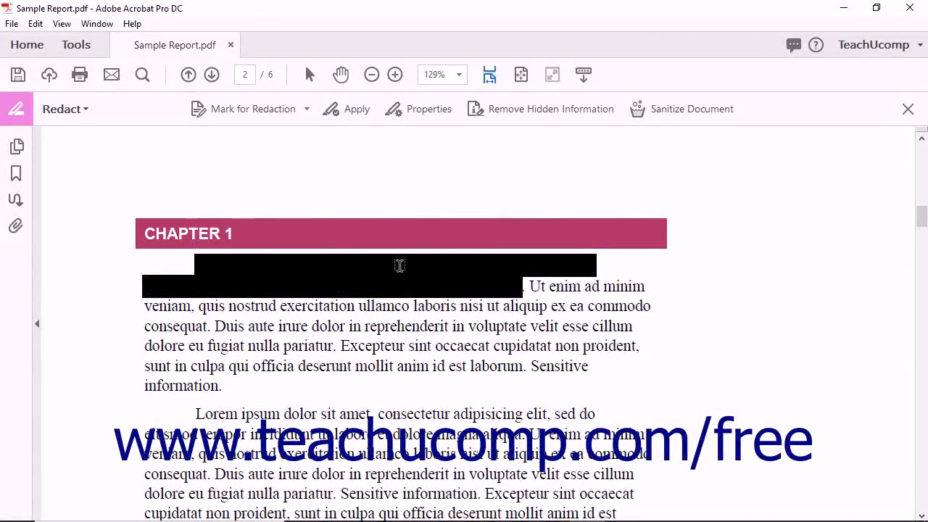
click(290, 113)
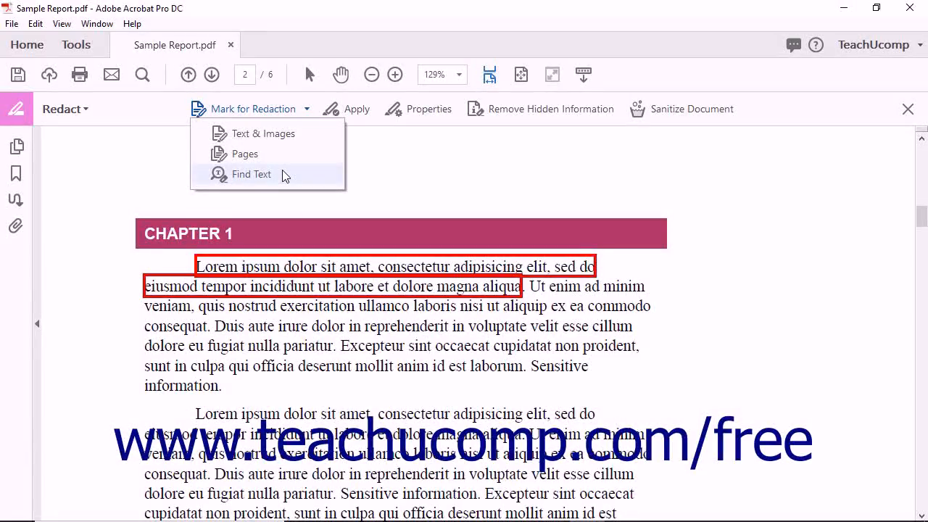
Choose Find Text redaction marking and accept the unsearchable-text warning.
click(283, 172)
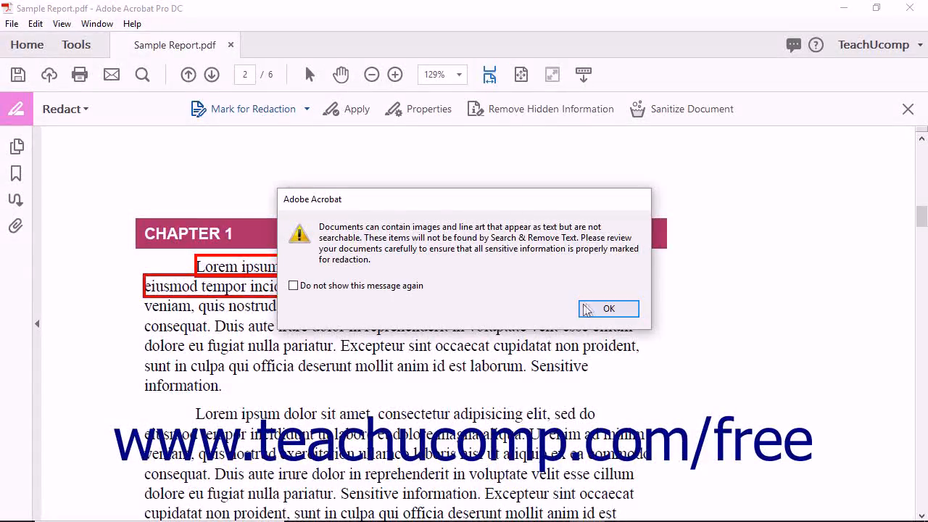
click(604, 308)
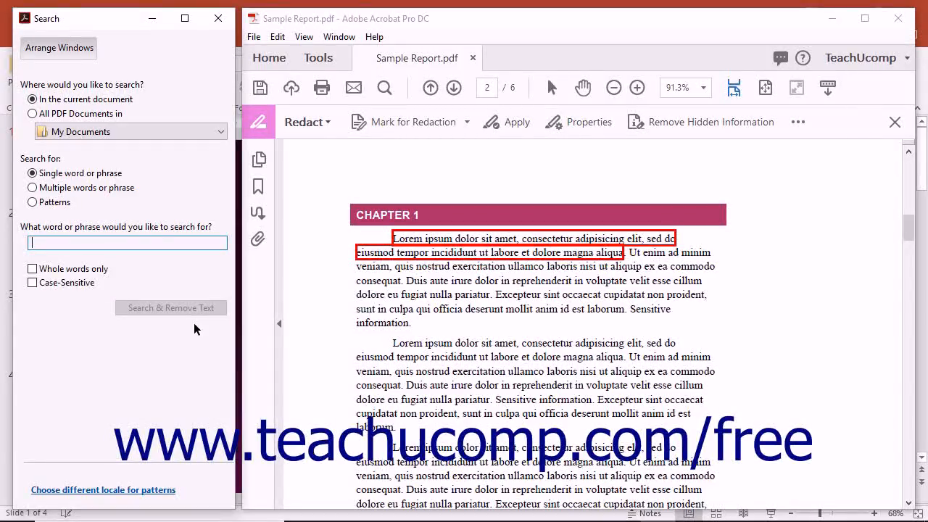
Search the document for 'Sensitive information', finding 6 instances.
text(Sens)
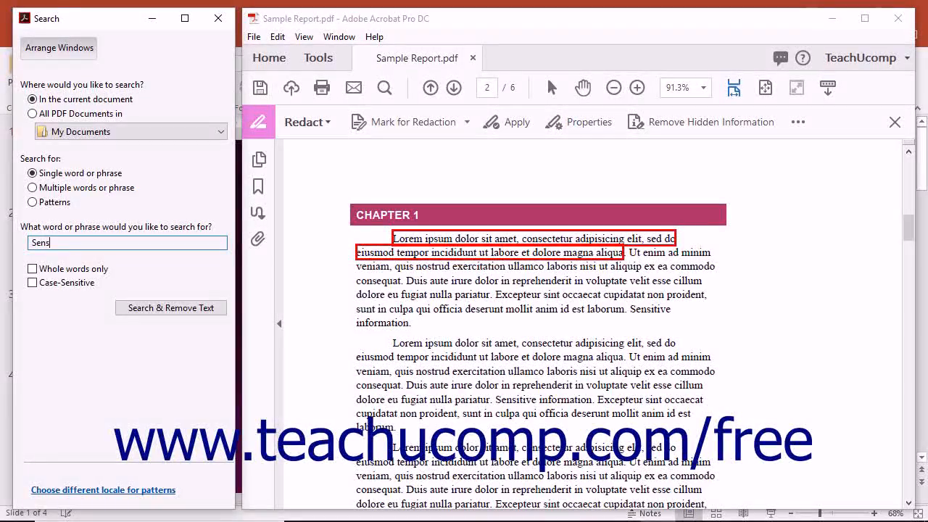
text(itive information)
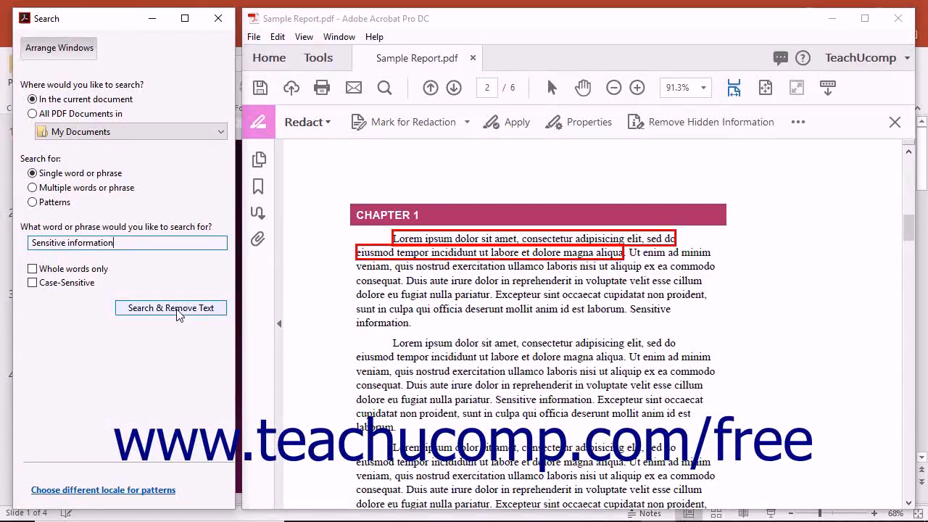
click(177, 308)
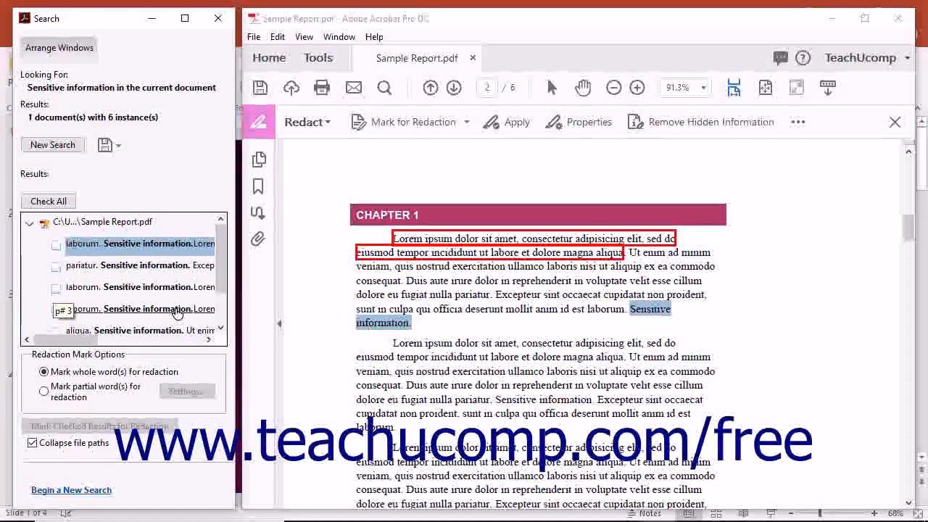
Check all 6 'Sensitive information' results and mark them for redaction.
click(56, 247)
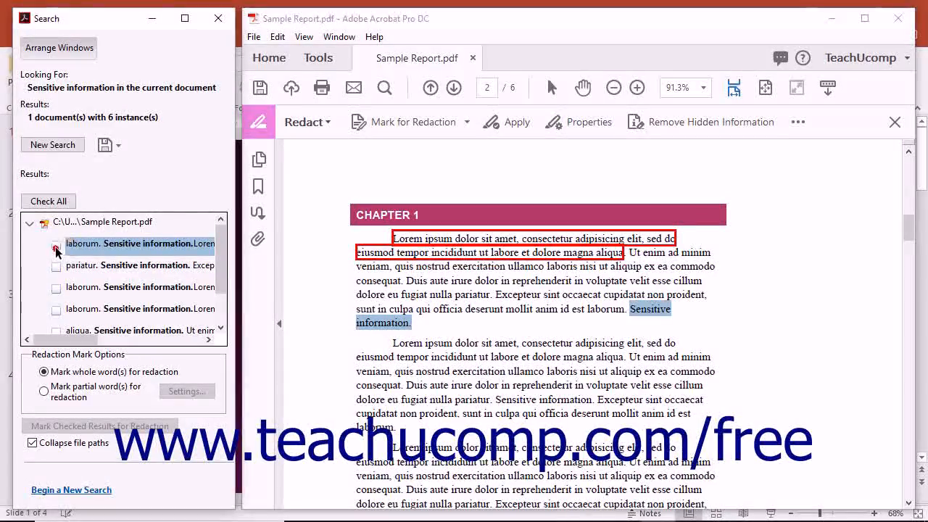
click(56, 268)
click(56, 288)
click(56, 310)
scroll(223, 323, down, 1)
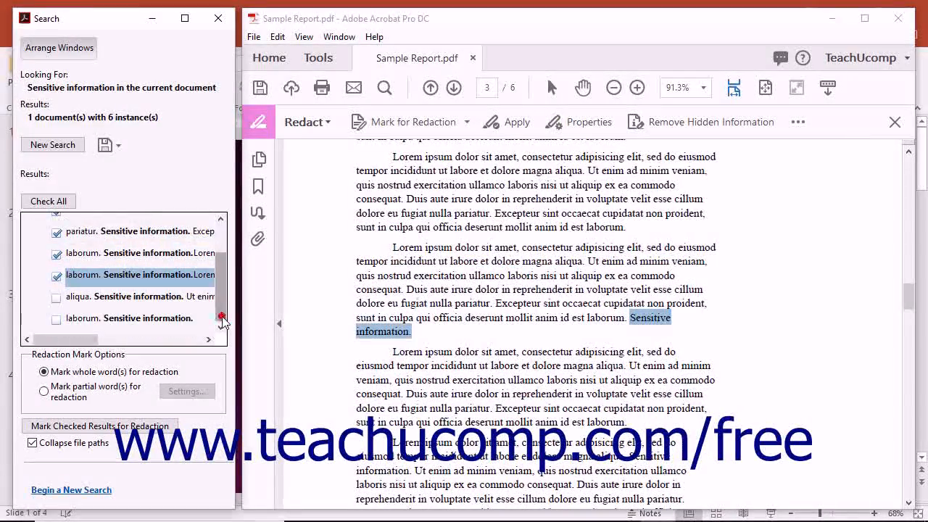
click(56, 296)
click(56, 319)
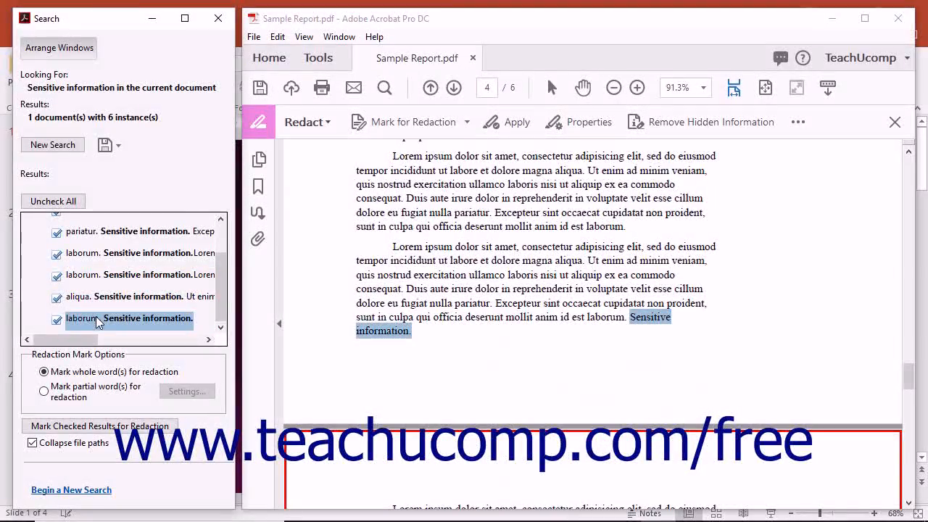
click(75, 206)
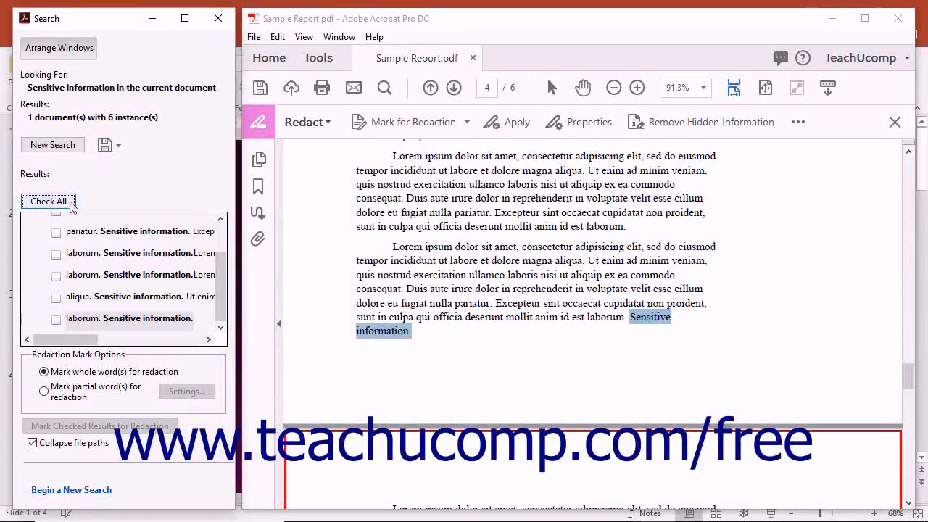
click(67, 205)
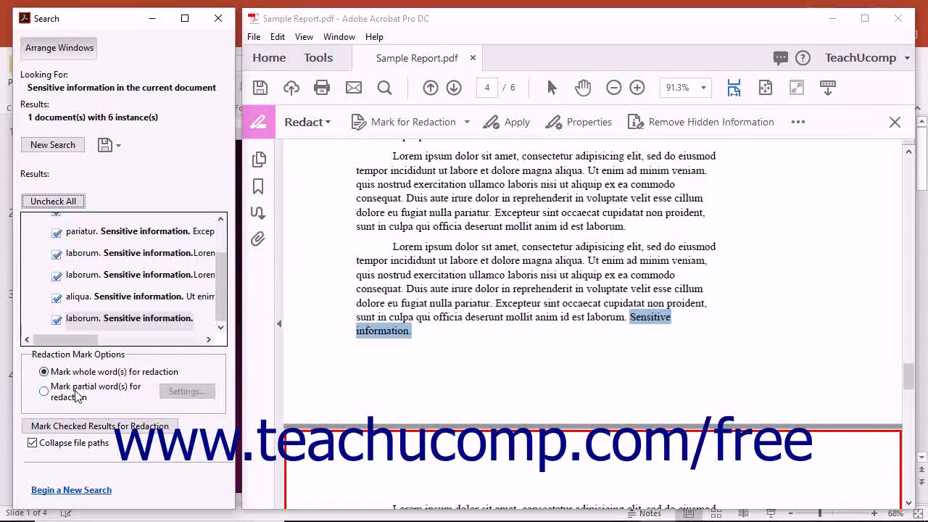
click(82, 434)
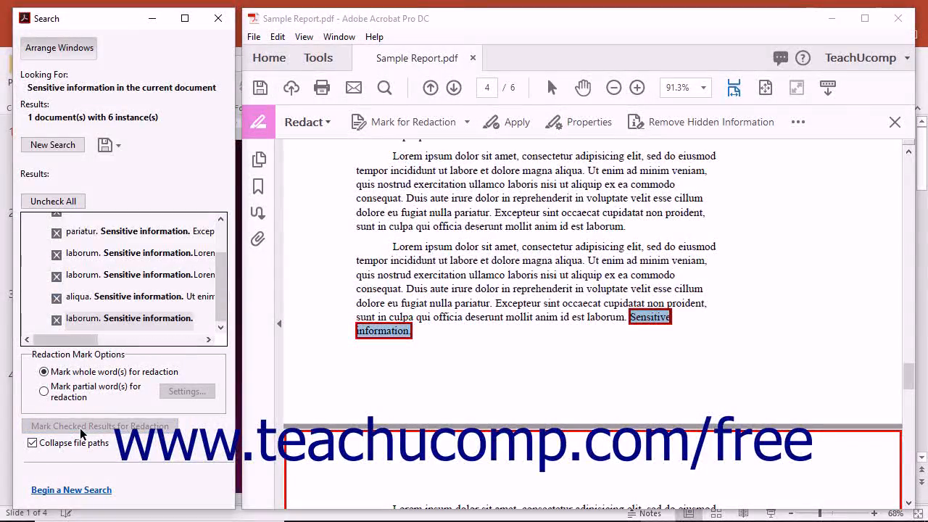
Close the Search window and apply the redactions, bringing up the removal confirmation.
click(56, 149)
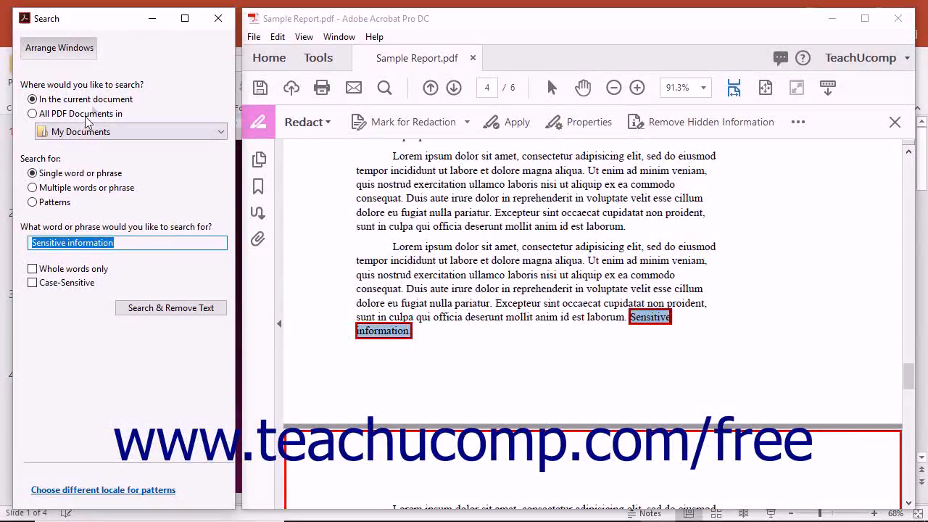
click(217, 20)
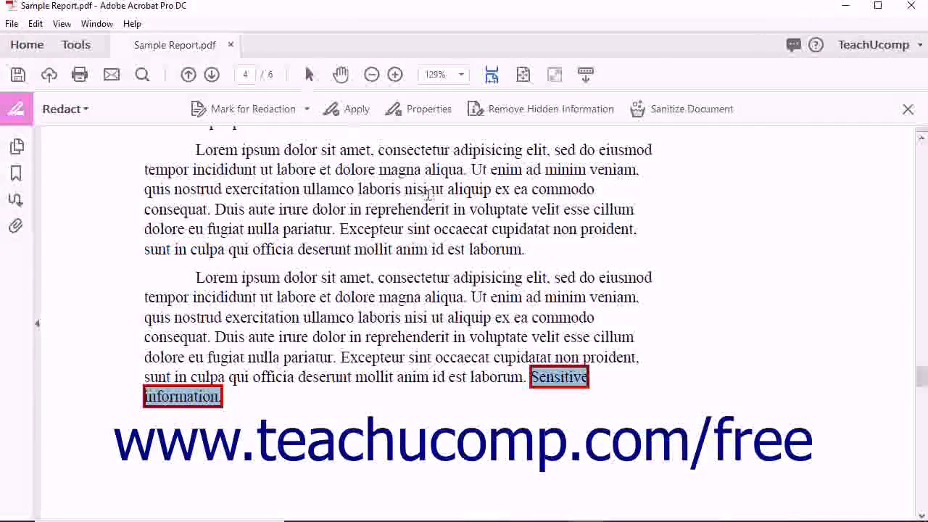
scroll(414, 375, up, 10)
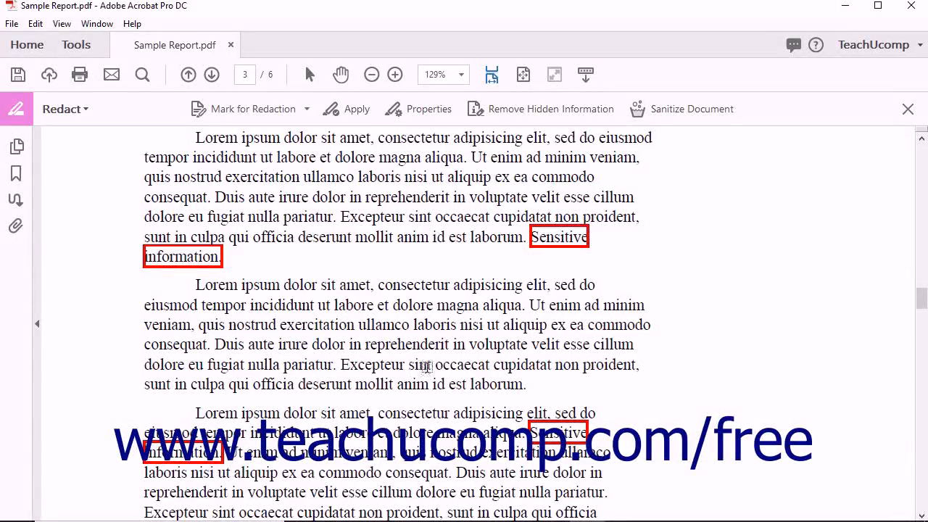
click(360, 110)
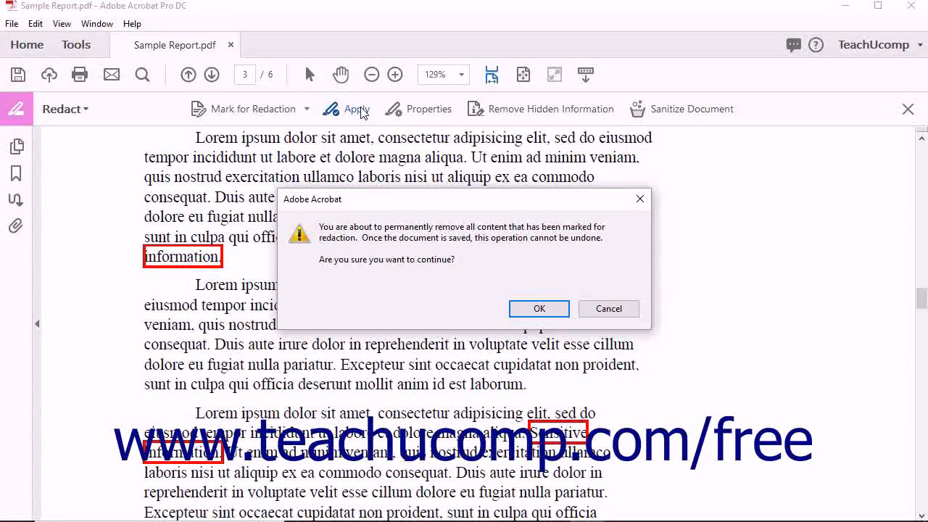
Confirm the redaction, skip hidden-information removal, and save as Sample Report_Redacted in Documents.
click(539, 309)
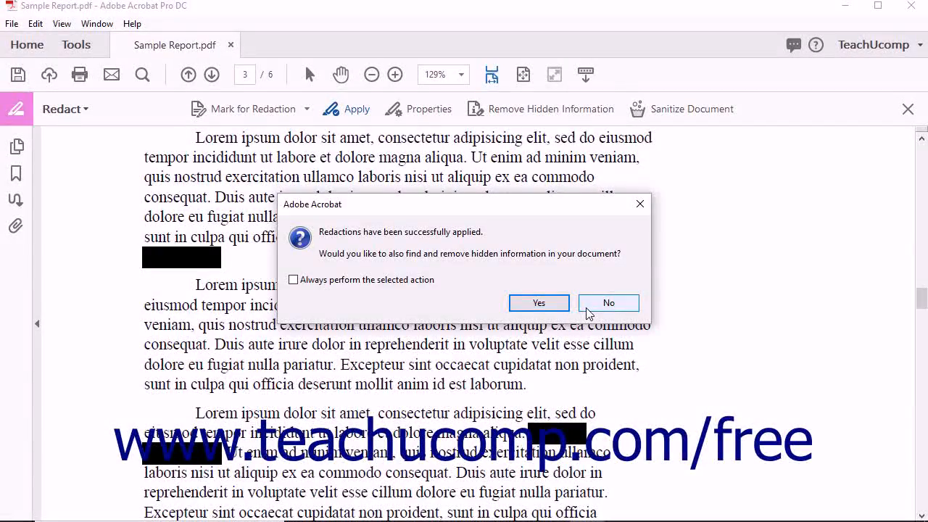
click(608, 303)
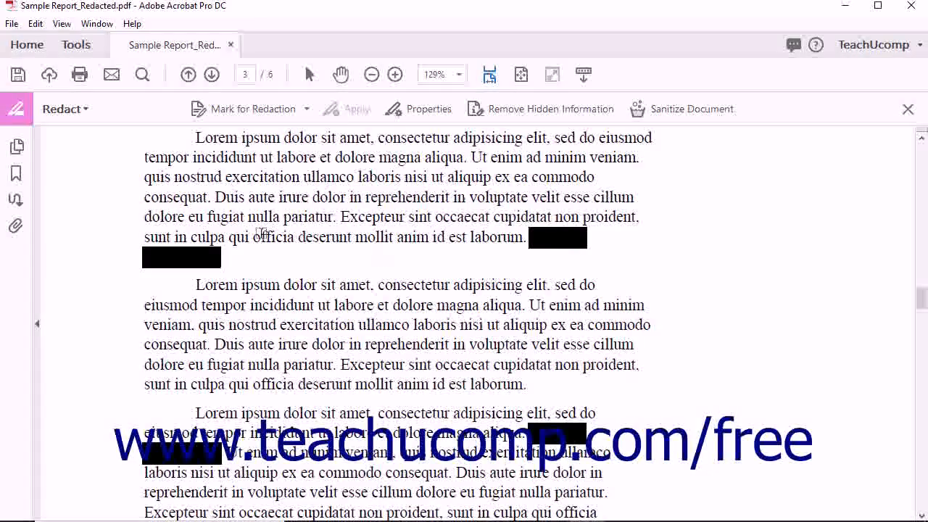
click(19, 76)
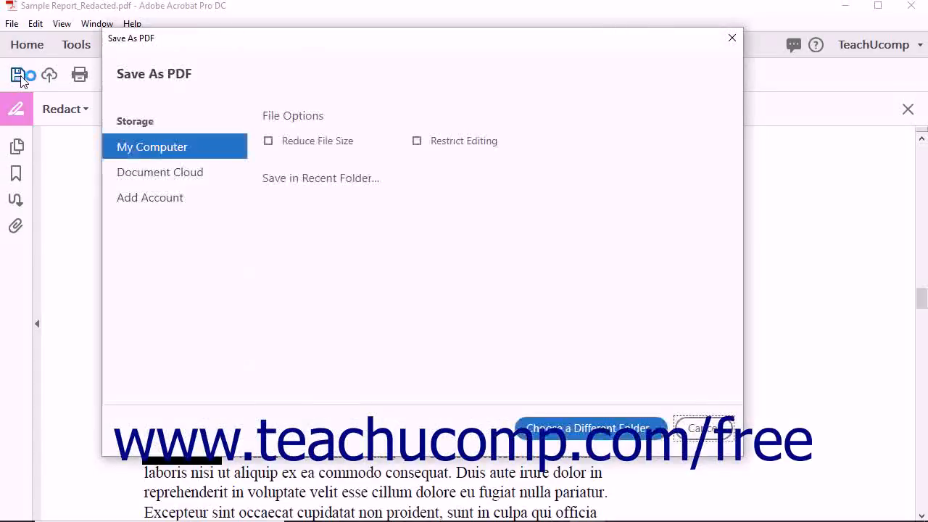
click(355, 232)
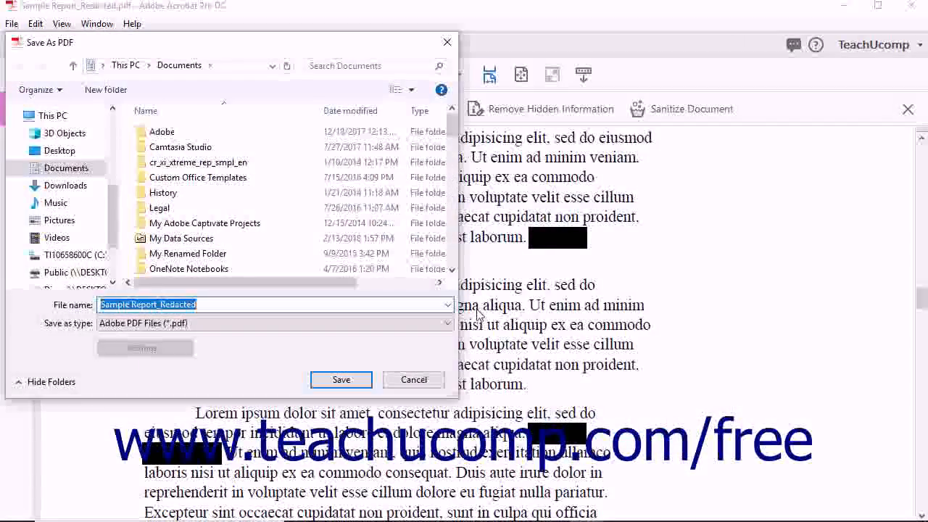
click(350, 378)
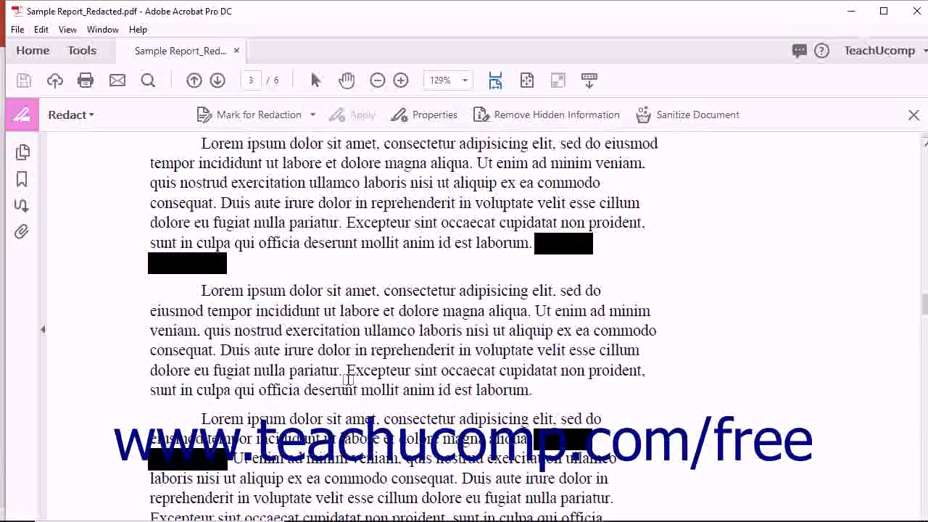